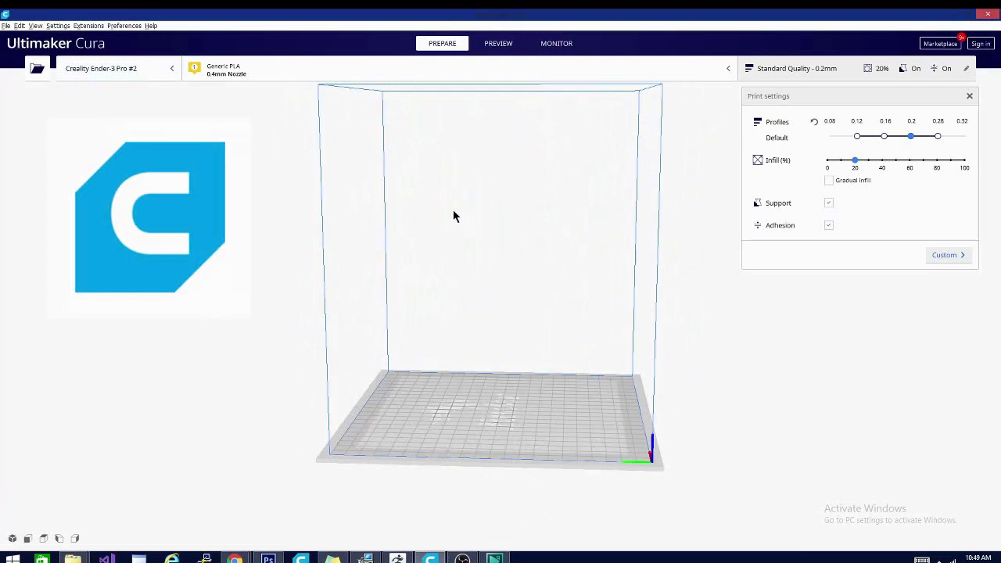
# Step: Open the Vise_Handle model file onto the build plate
pyautogui.moveTo(665, 383); pyautogui.dragTo(249, 374, button='right')
pyautogui.click(6, 26)
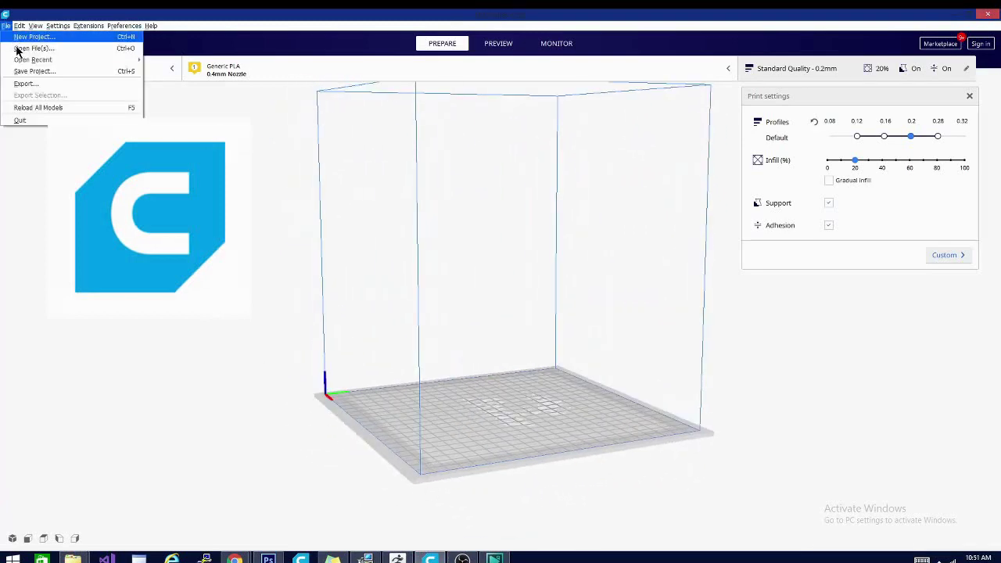
pyautogui.click(18, 44)
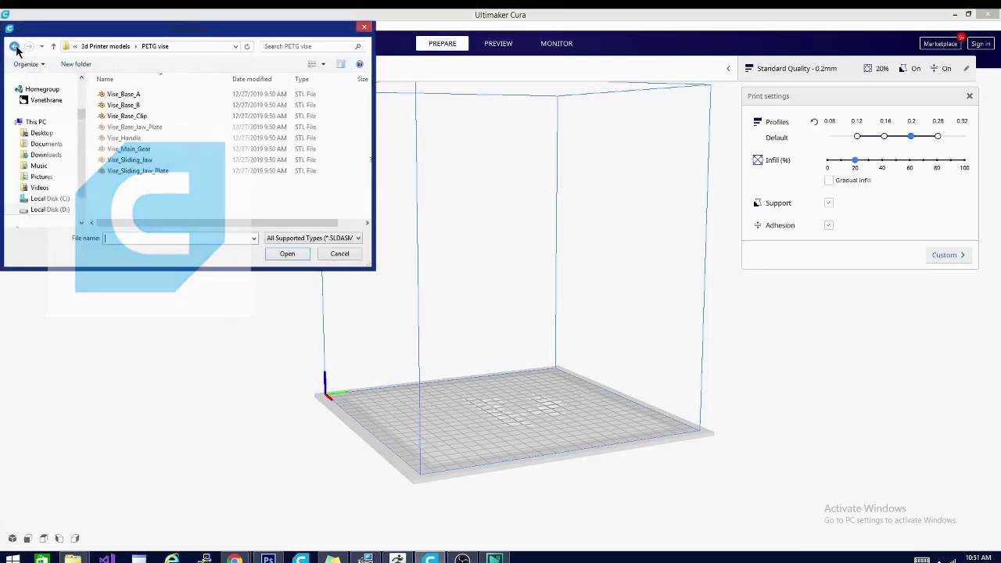
pyautogui.click(118, 137)
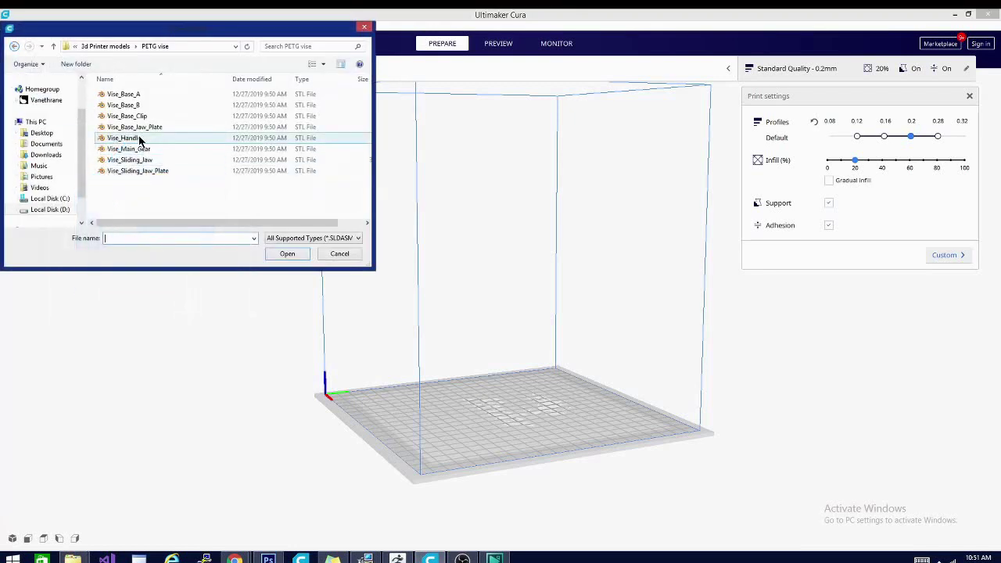
pyautogui.click(302, 254)
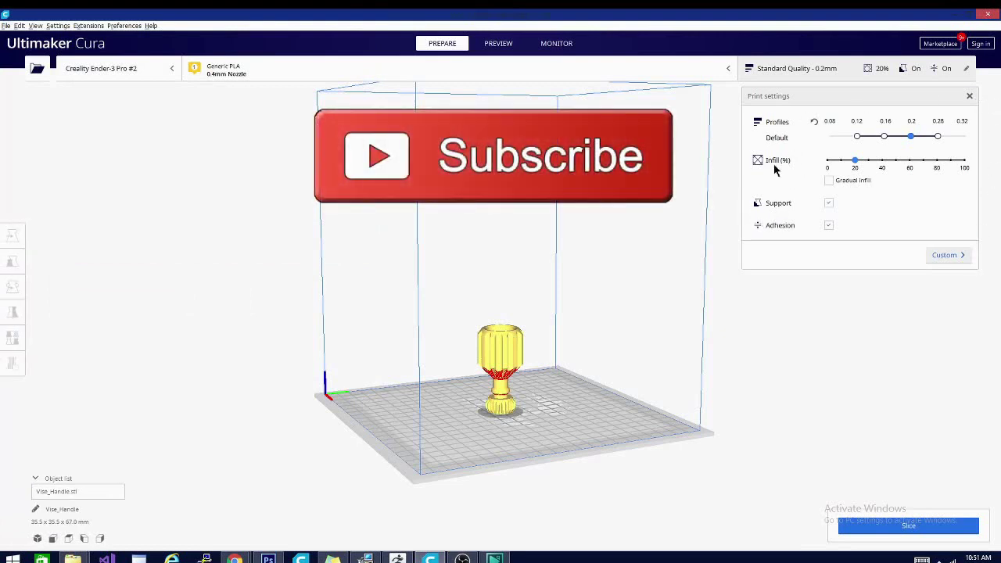
# Step: Switch Print settings to Custom and collapse the Quality, Shell, Infill, Material, Speed and Travel sections
pyautogui.click(935, 263)
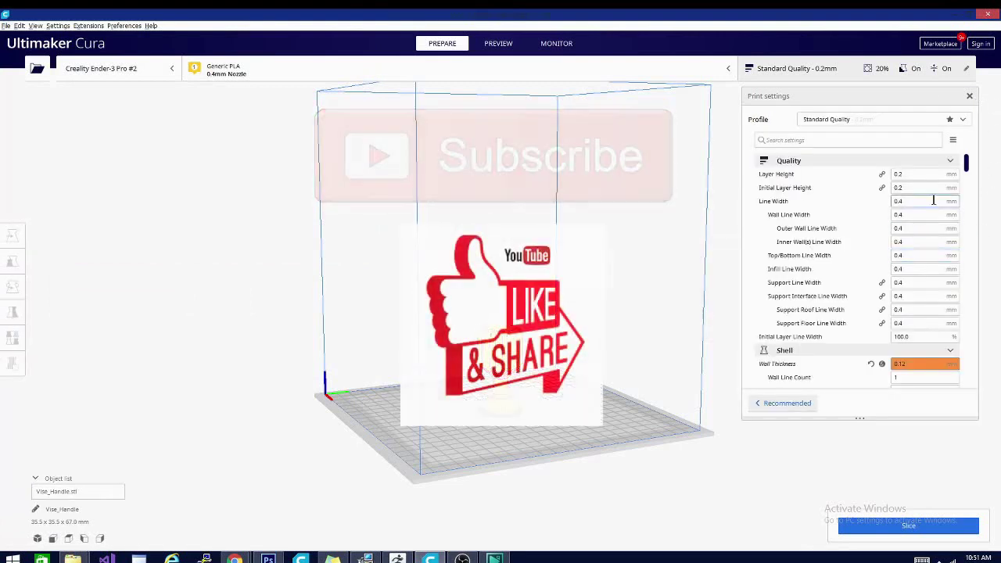
pyautogui.click(950, 161)
pyautogui.click(951, 174)
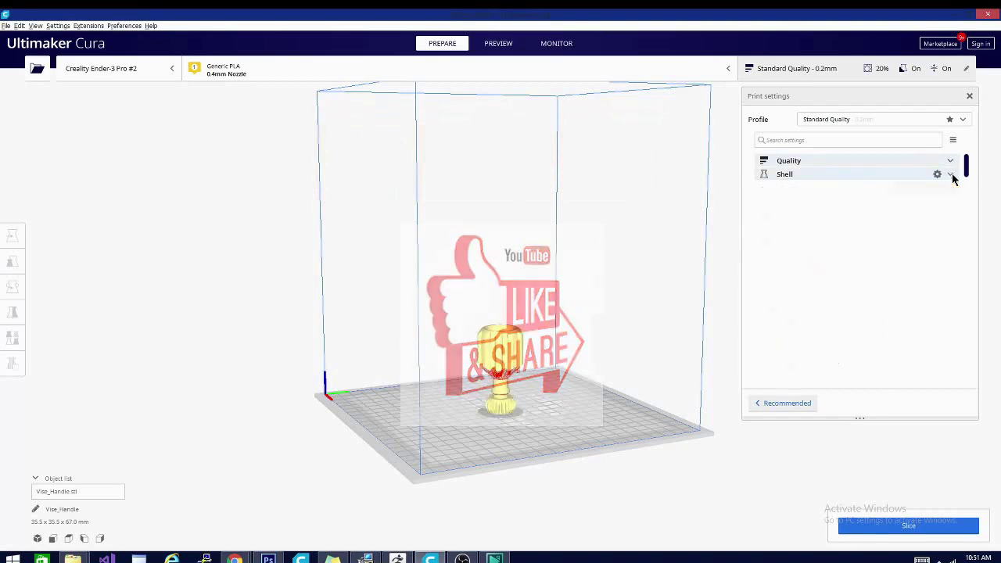
pyautogui.click(951, 188)
pyautogui.click(954, 190)
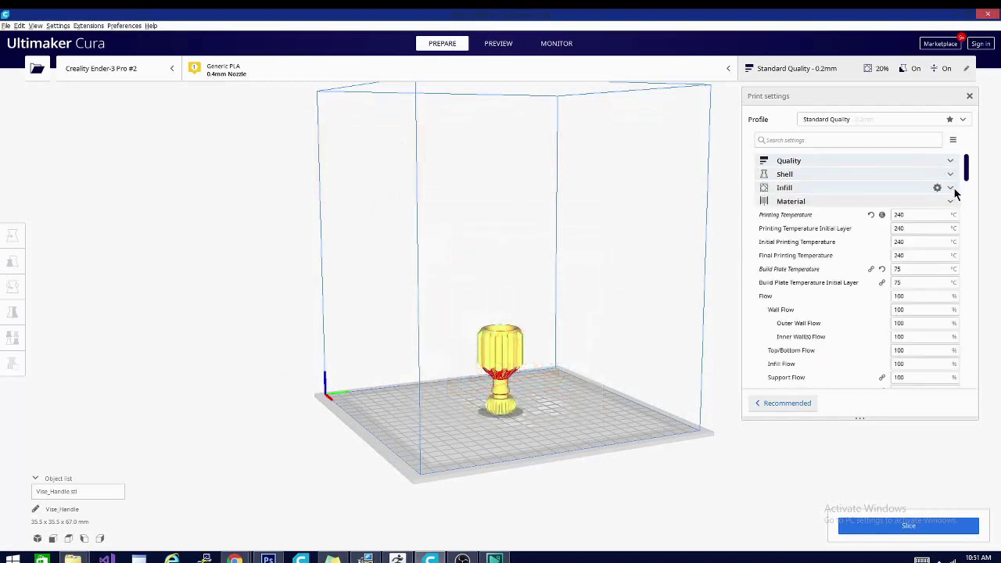
pyautogui.click(948, 201)
pyautogui.click(951, 215)
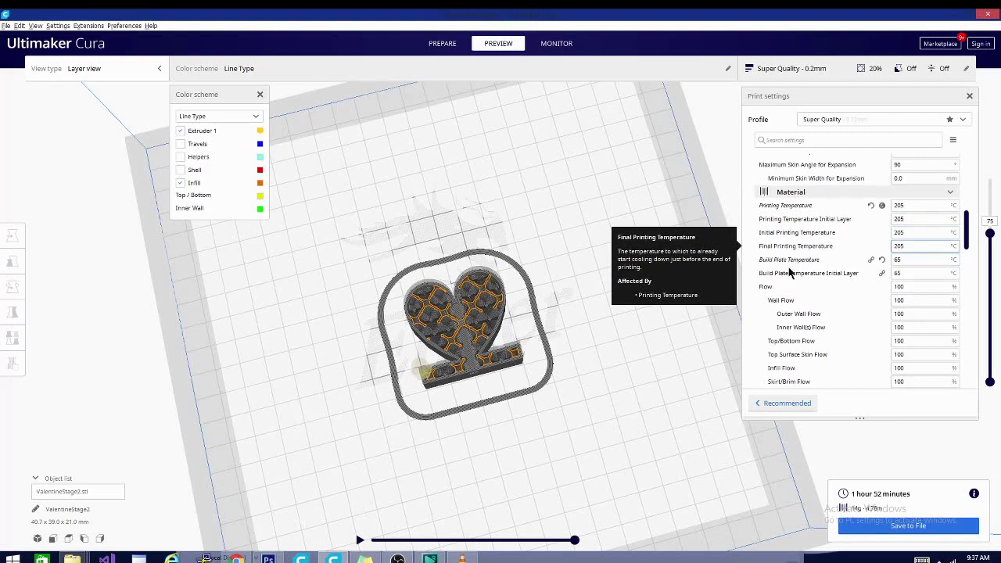
pyautogui.doubleClick(923, 233)
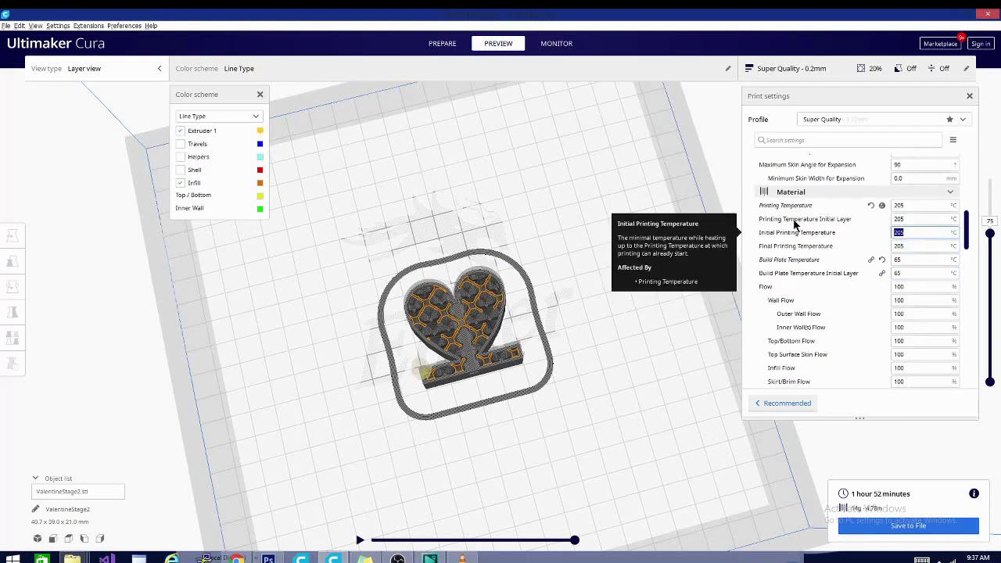
pyautogui.press('Right')
pyautogui.rightClick(796, 224)
pyautogui.click(948, 230)
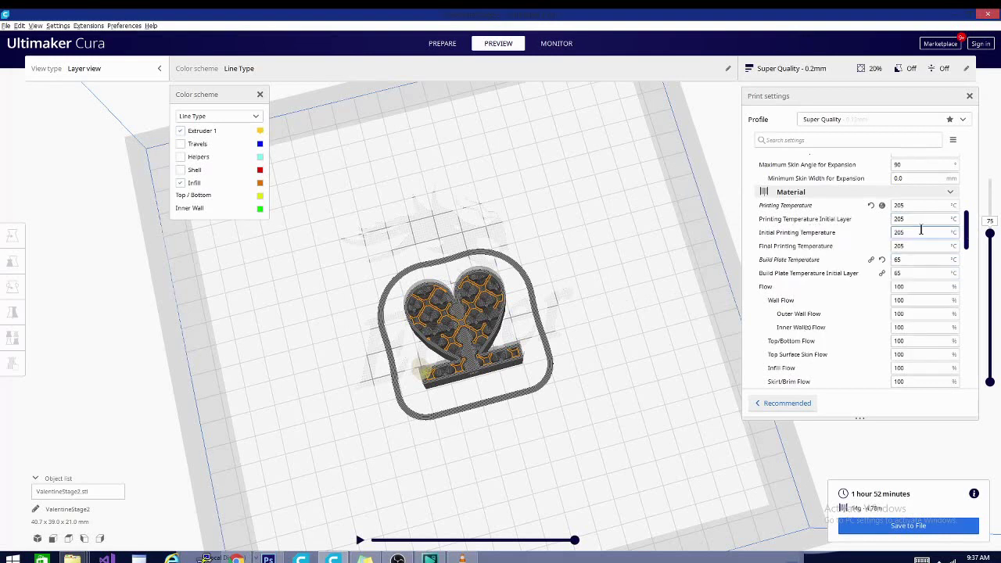
pyautogui.doubleClick(921, 230)
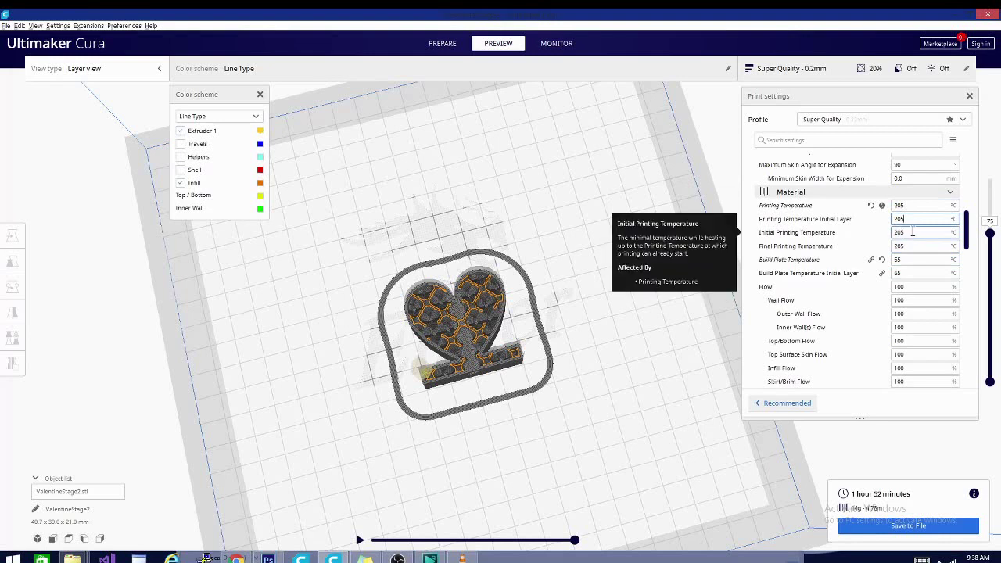
pyautogui.click(910, 231)
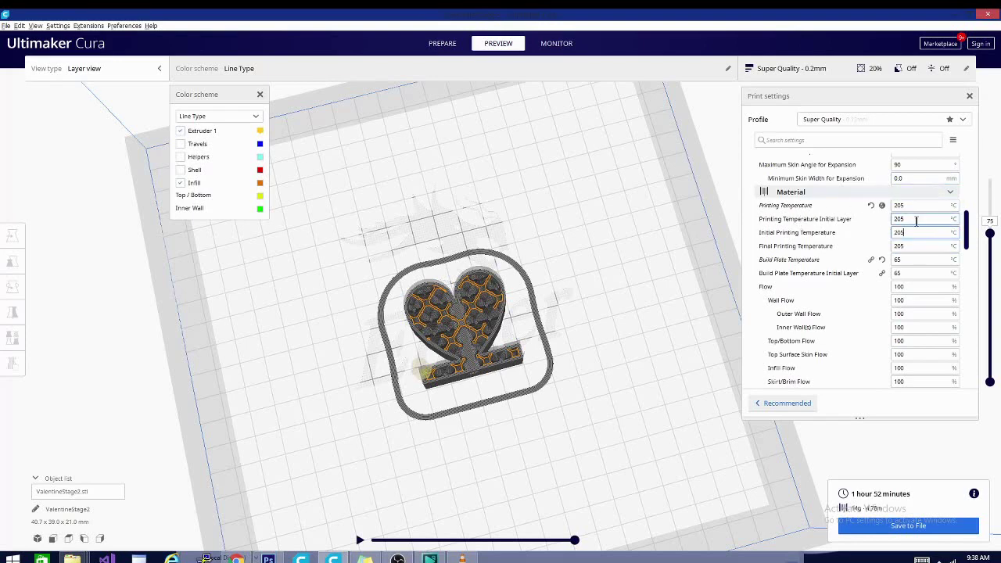
pyautogui.scroll(-10, 873, 299)
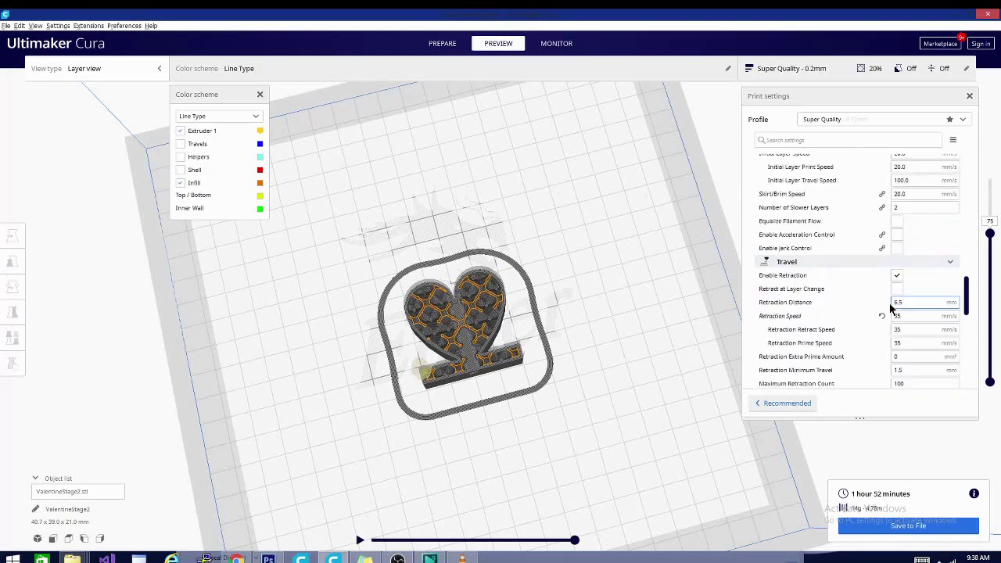
pyautogui.scroll(5, 890, 307)
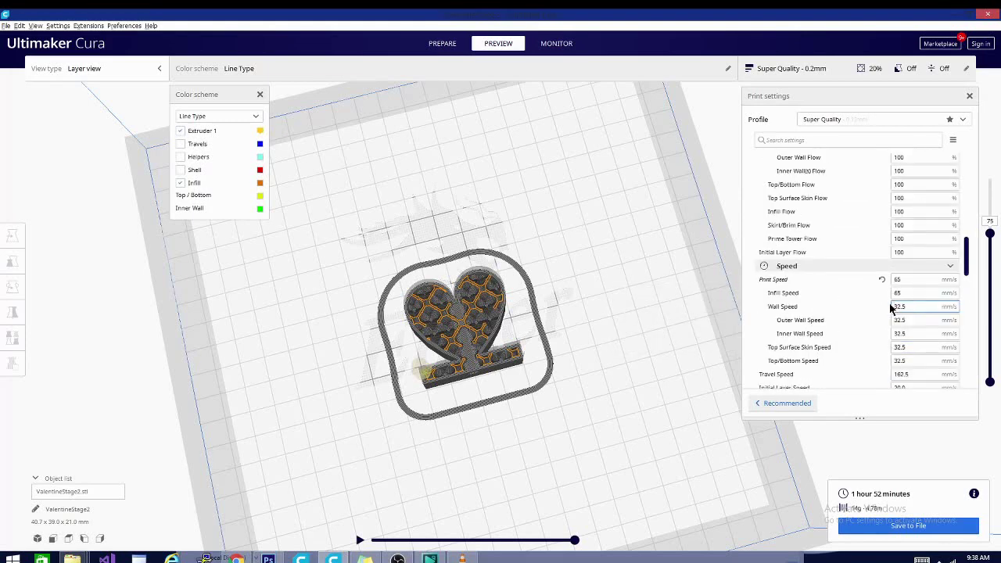
pyautogui.scroll(5, 889, 307)
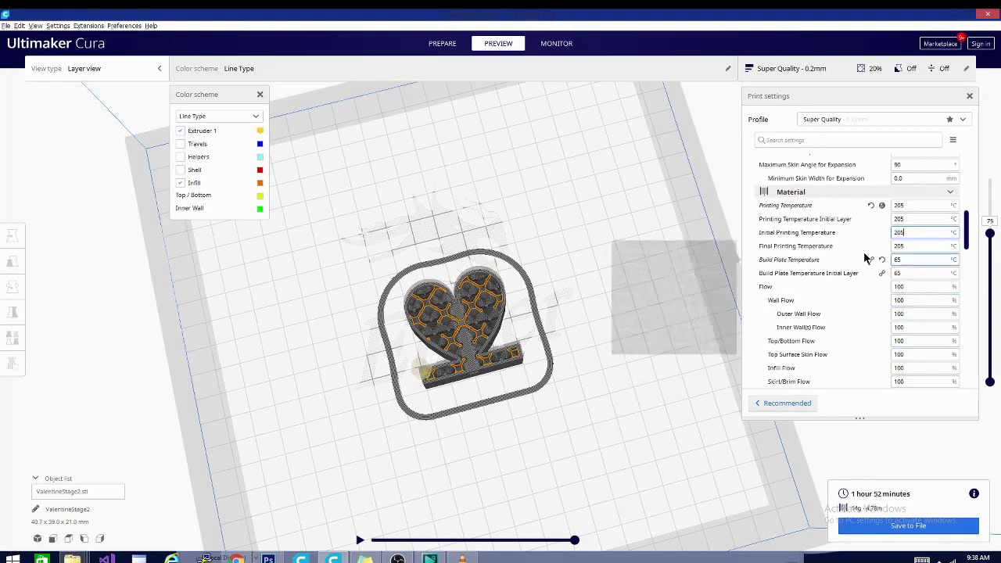
pyautogui.scroll(-2, 827, 288)
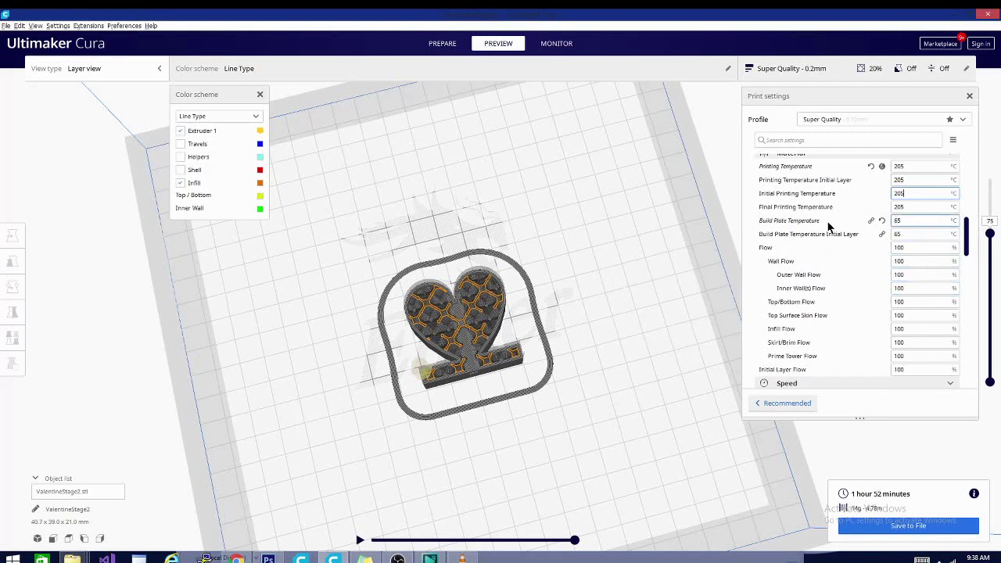
pyautogui.moveTo(829, 225)
pyautogui.scroll(2, 840, 327)
pyautogui.moveTo(838, 331)
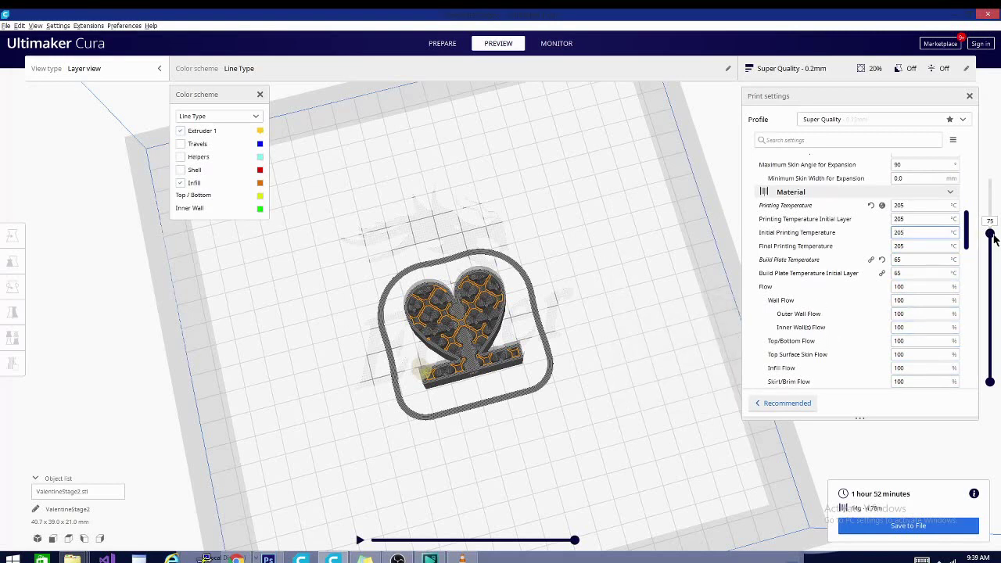
# Step: Preview the first layer, then a higher infill layer, from a low side view
pyautogui.moveTo(990, 232); pyautogui.dragTo(991, 383)
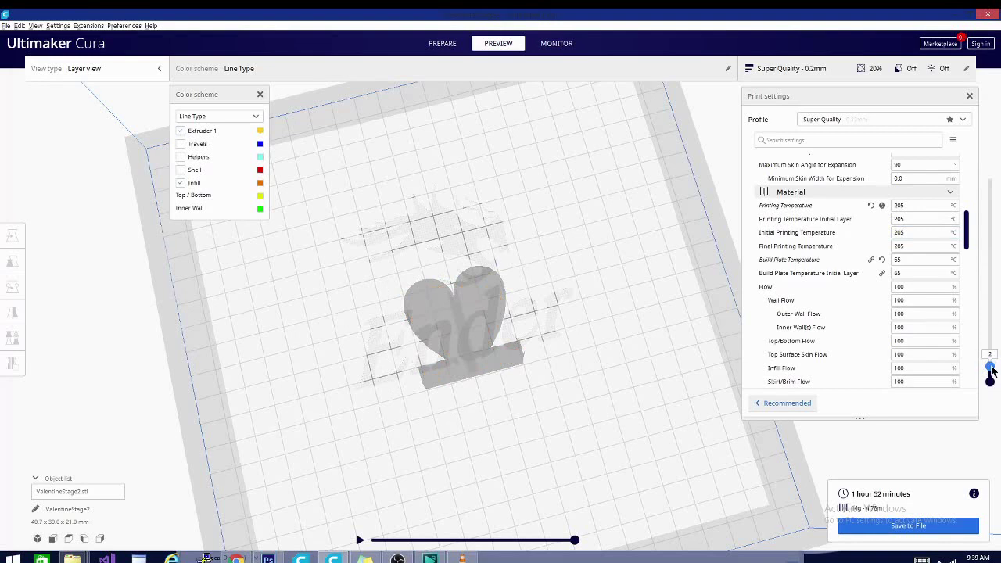
pyautogui.moveTo(991, 373); pyautogui.dragTo(990, 342)
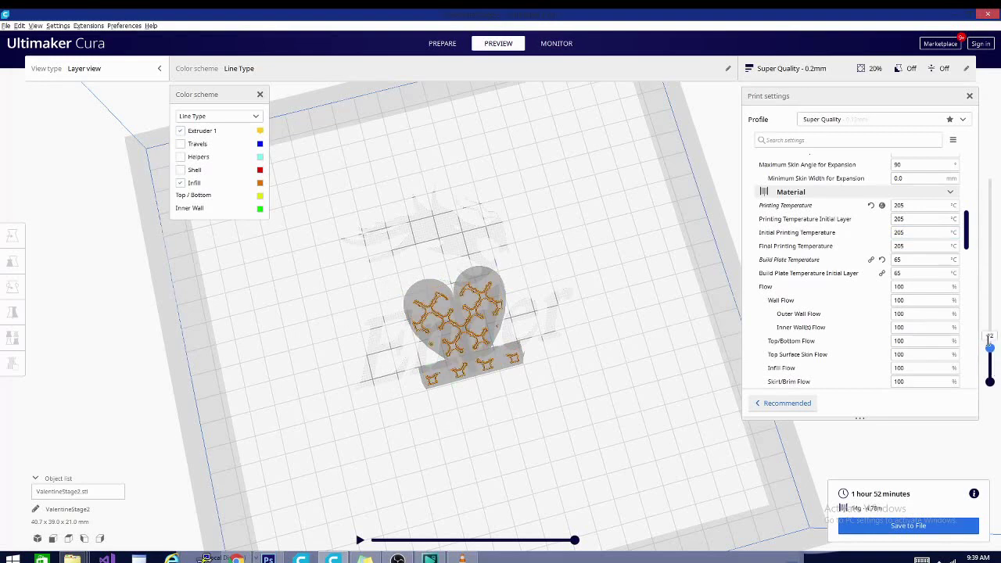
pyautogui.moveTo(587, 406); pyautogui.dragTo(581, 385, button='right')
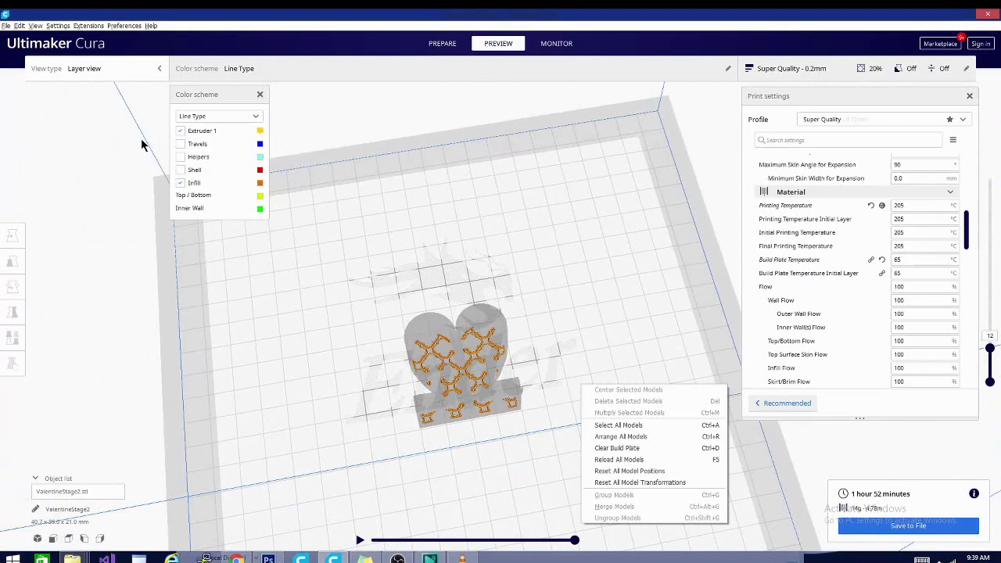
# Step: Show Helpers and Shell line types and view the first layer's skirt ring
pyautogui.click(182, 160)
pyautogui.click(180, 156)
pyautogui.click(181, 170)
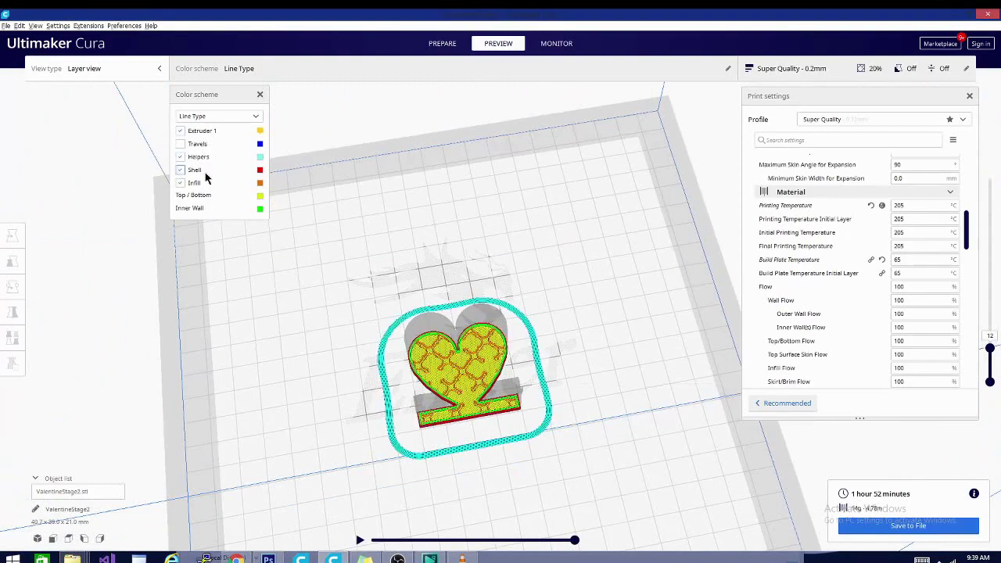
pyautogui.moveTo(989, 348); pyautogui.dragTo(999, 401)
pyautogui.moveTo(663, 464); pyautogui.dragTo(505, 443, button='right')
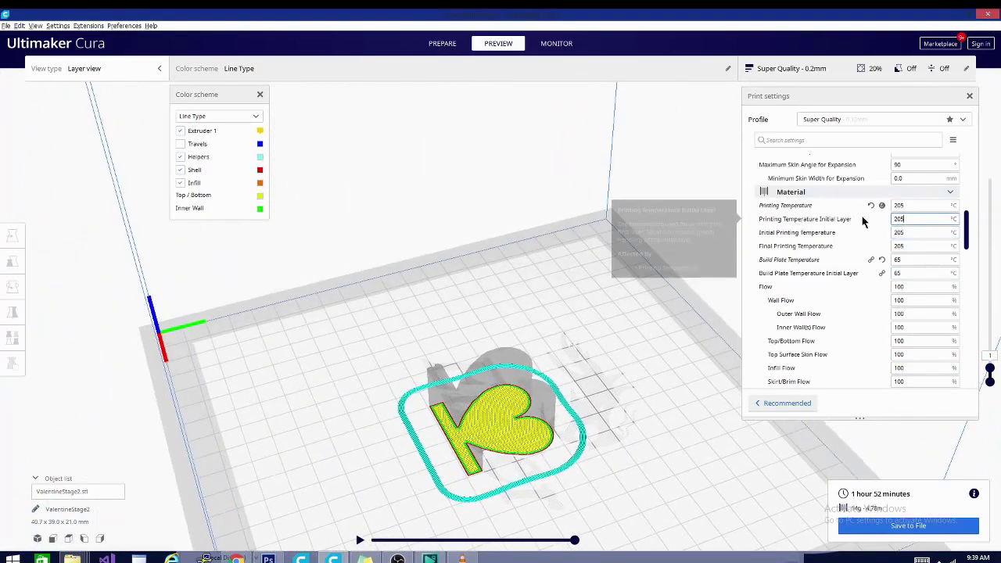
# Step: Enter 200 °C for both Printing Temperature Initial Layer and Initial Printing Temperature
pyautogui.hotkey('ctrl', 'a')
pyautogui.write('2')
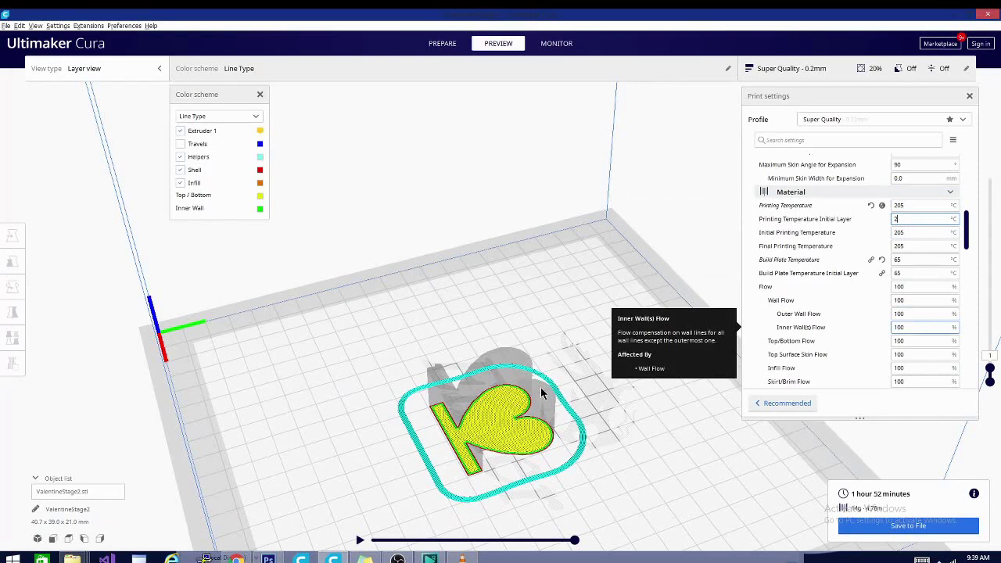
pyautogui.write('00')
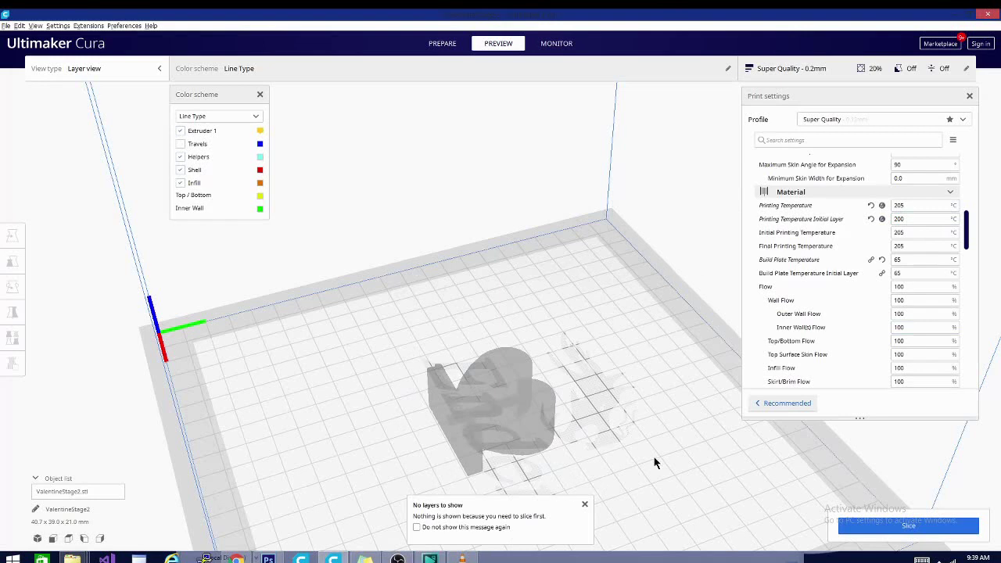
pyautogui.click(917, 232)
pyautogui.doubleClick(901, 233)
pyautogui.click(918, 232)
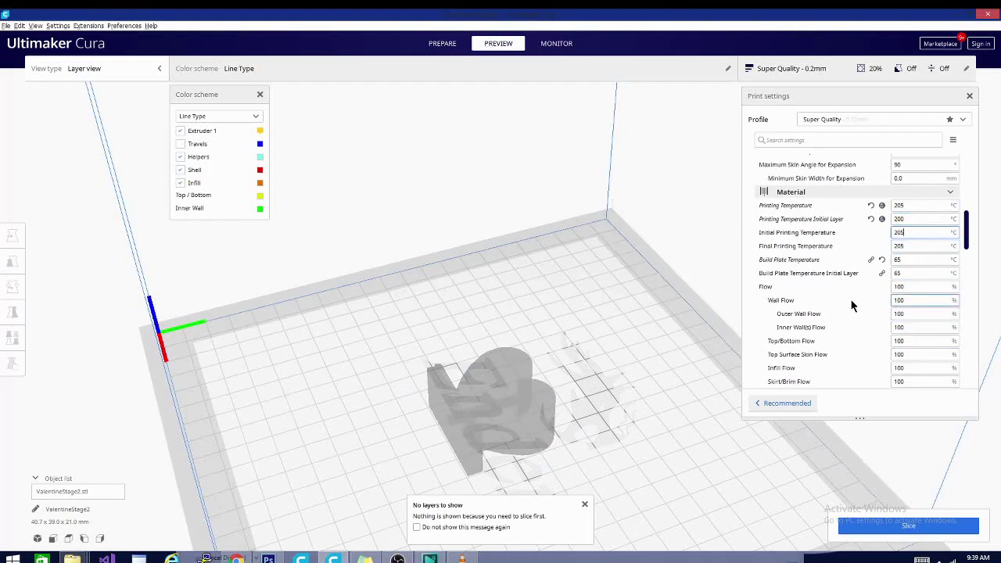
pyautogui.doubleClick(899, 233)
pyautogui.write('200')
# Step: Confirm the 200 °C value, slice the heart, and preview it up to the top layer
pyautogui.click(898, 260)
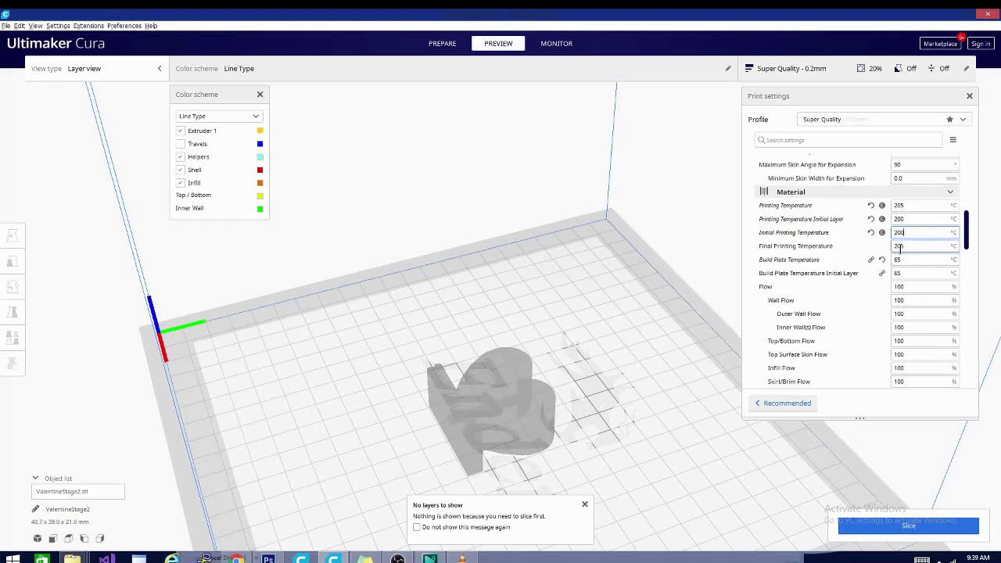
pyautogui.doubleClick(900, 247)
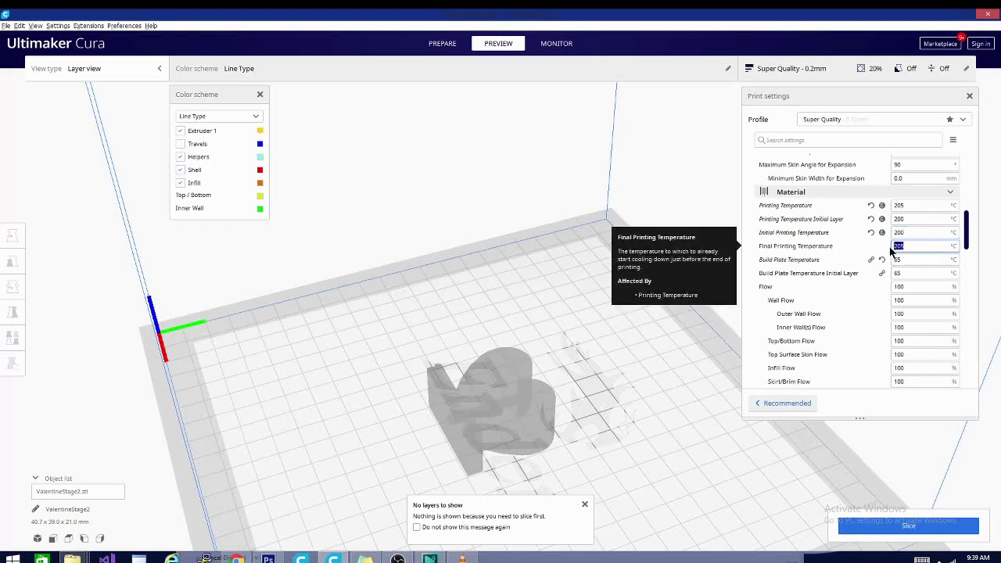
pyautogui.click(584, 503)
pyautogui.click(541, 430)
pyautogui.click(903, 523)
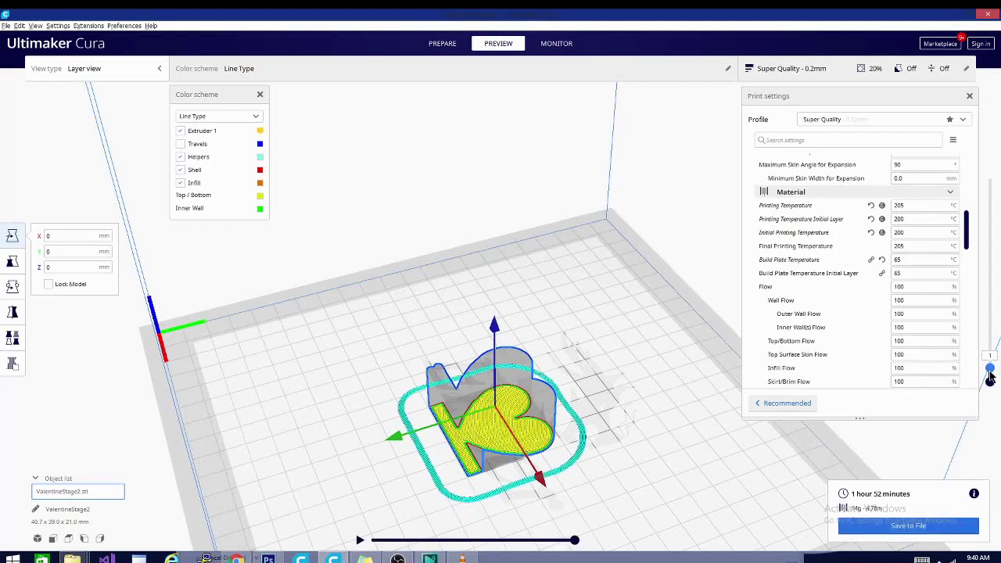
pyautogui.moveTo(989, 371); pyautogui.dragTo(989, 178)
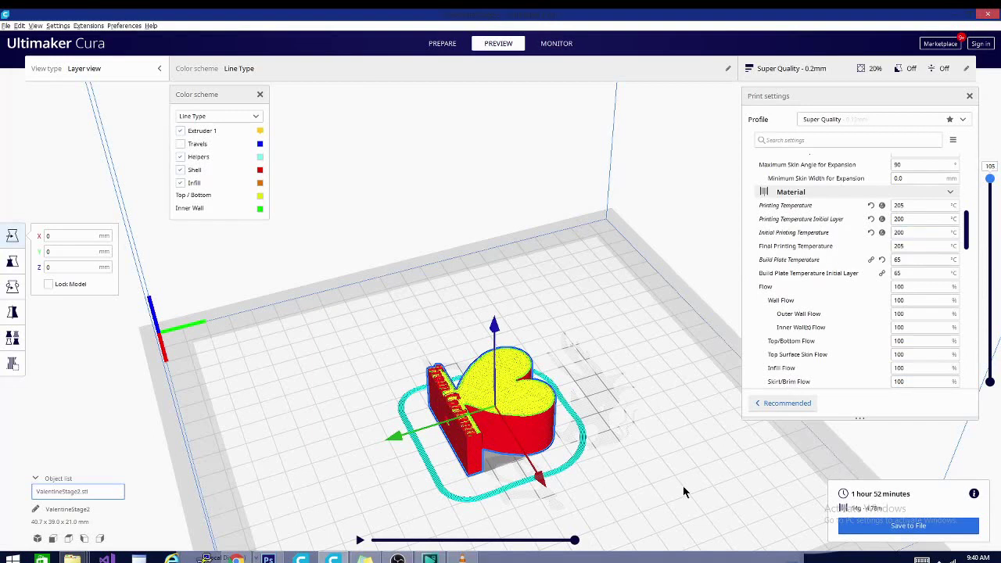
# Step: Start re-entering 205 °C in the Initial Printing Temperature field
pyautogui.click(911, 204)
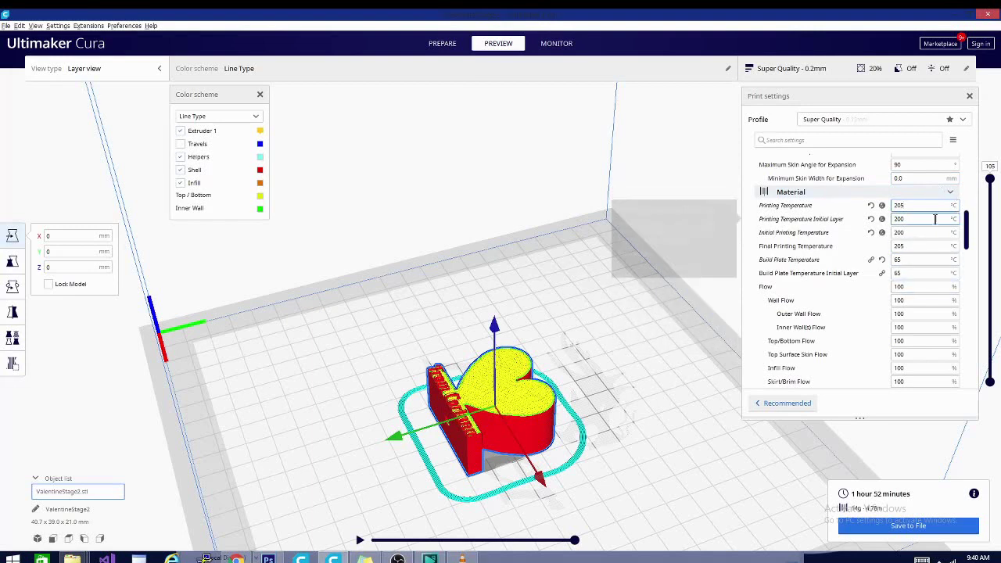
pyautogui.click(905, 204)
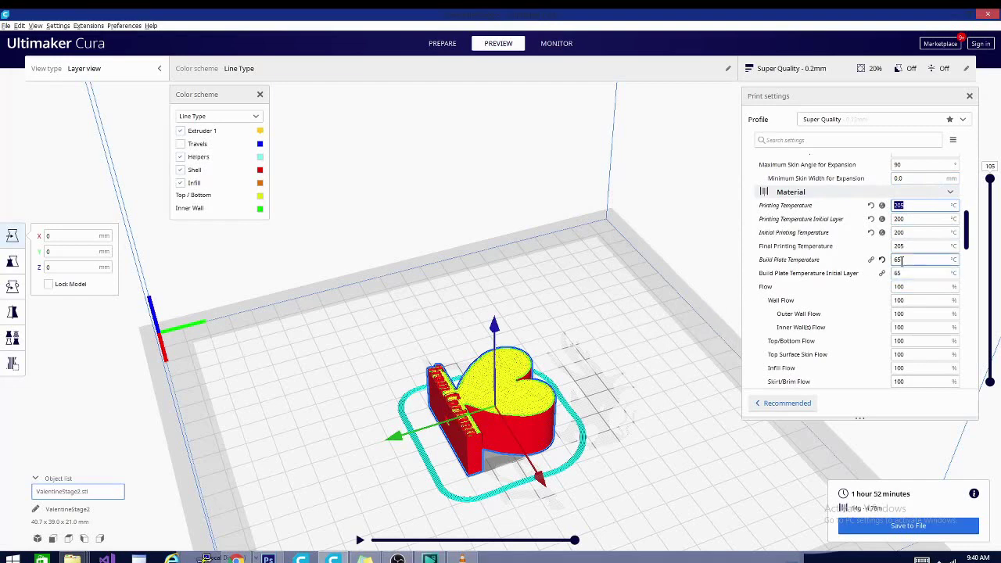
pyautogui.click(911, 233)
pyautogui.write('2')
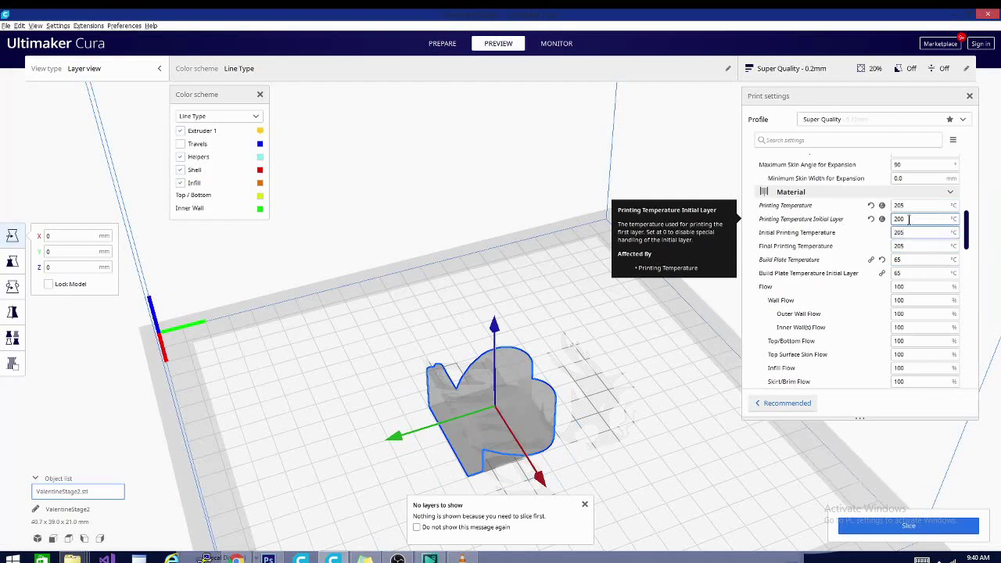
# Step: Set Printing Temperature Initial Layer back to 205 °C
pyautogui.click(907, 219)
pyautogui.write('0')
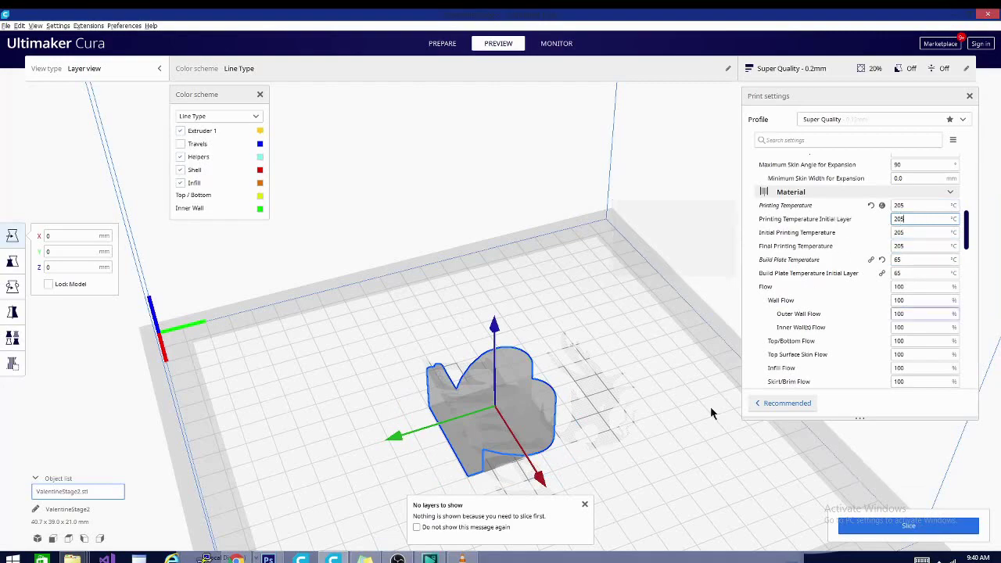
pyautogui.moveTo(688, 421); pyautogui.dragTo(706, 440, button='right')
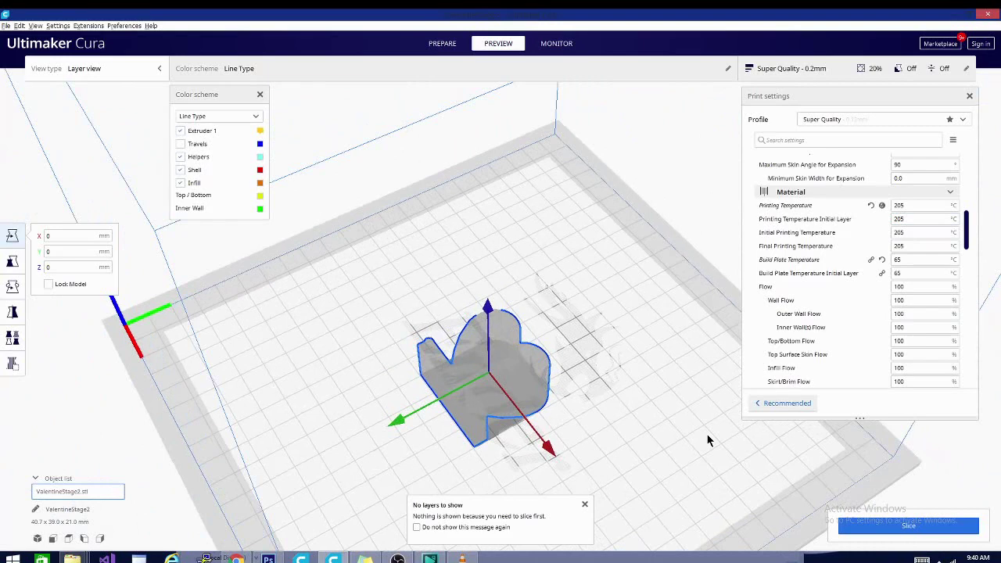
pyautogui.moveTo(897, 273)
# Step: Set Build Plate Temperature Initial Layer to 65 °C
pyautogui.click(908, 273)
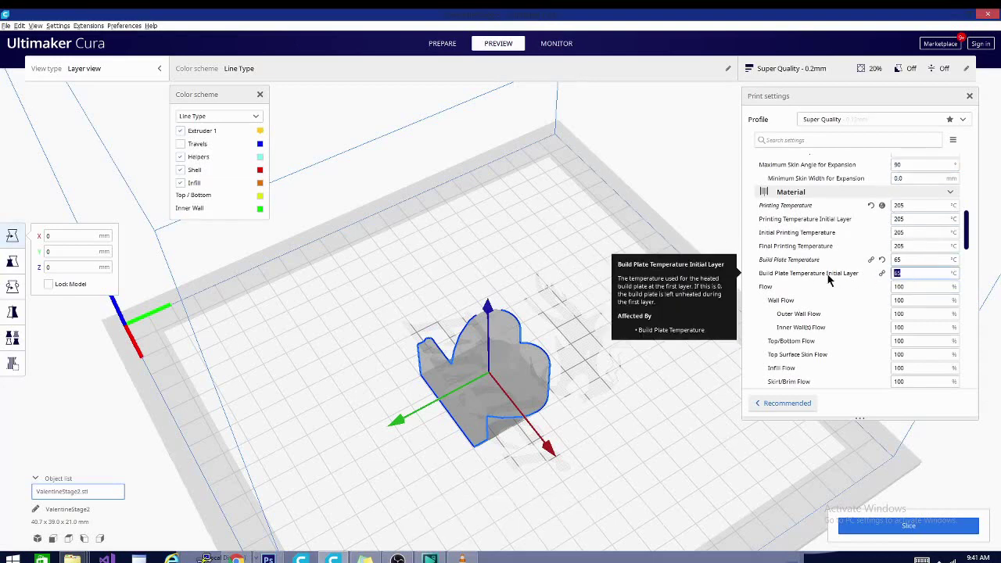
pyautogui.write('20')
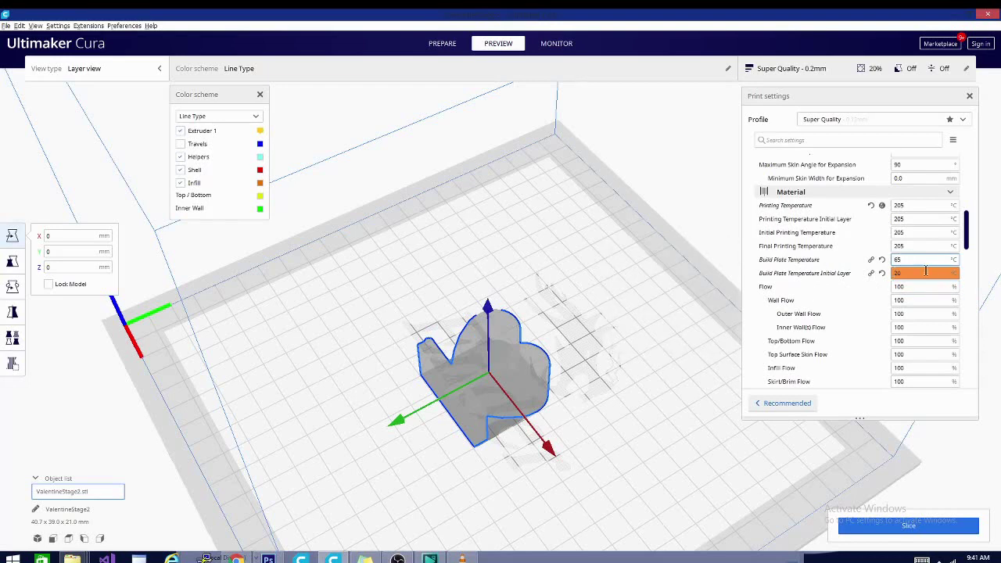
pyautogui.press('Tab')
pyautogui.write('65')
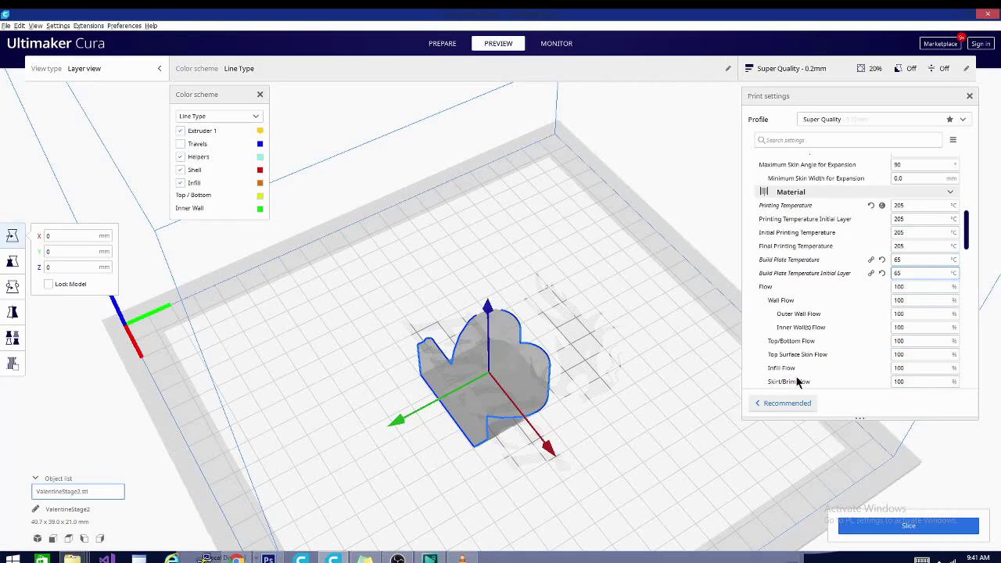
pyautogui.doubleClick(907, 272)
pyautogui.moveTo(378, 427); pyautogui.dragTo(677, 120, button='right')
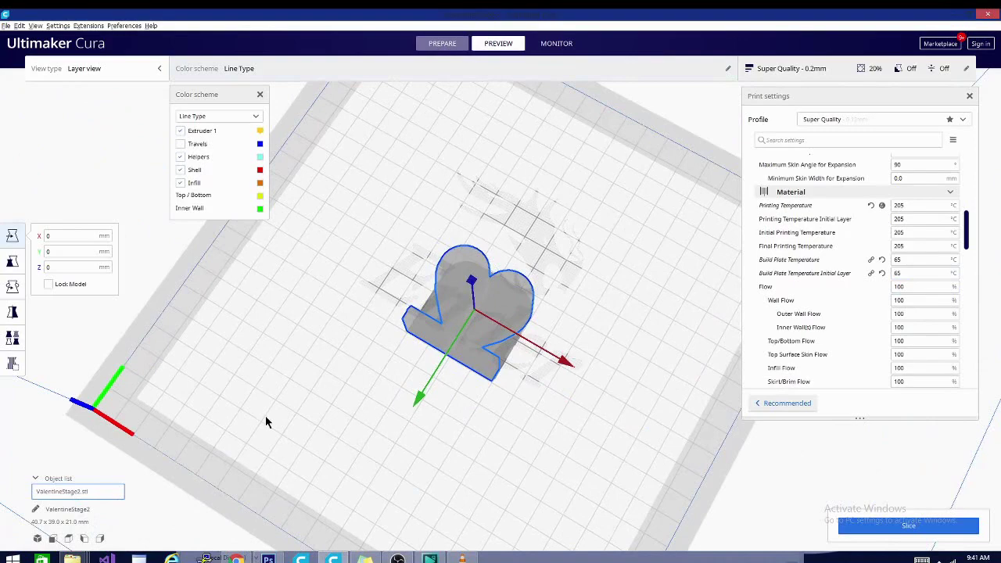
# Step: Orbit to a near-front top-down view of the heart and deselect the model
pyautogui.moveTo(287, 412); pyautogui.dragTo(232, 381, button='right')
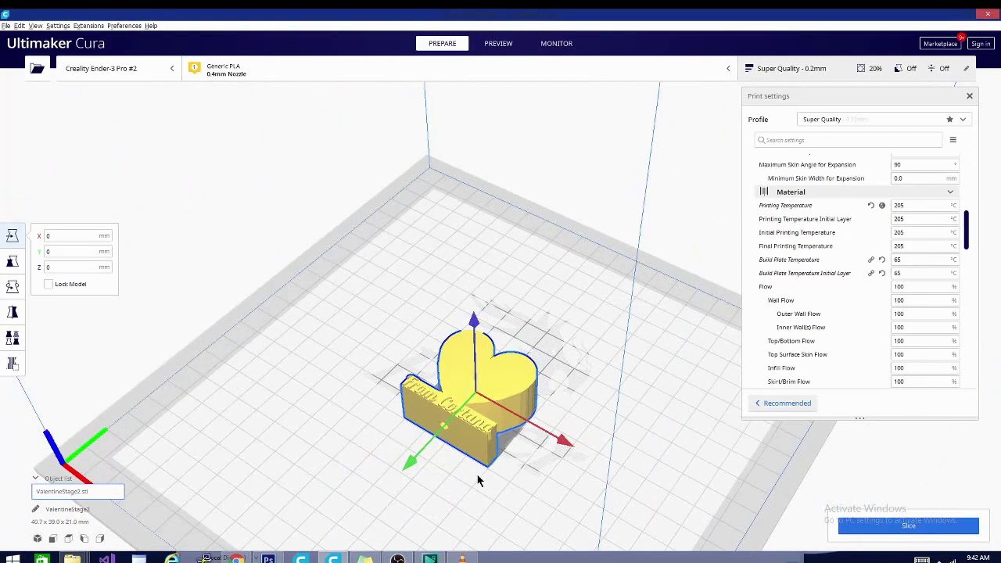
pyautogui.moveTo(300, 458); pyautogui.dragTo(352, 487, button='right')
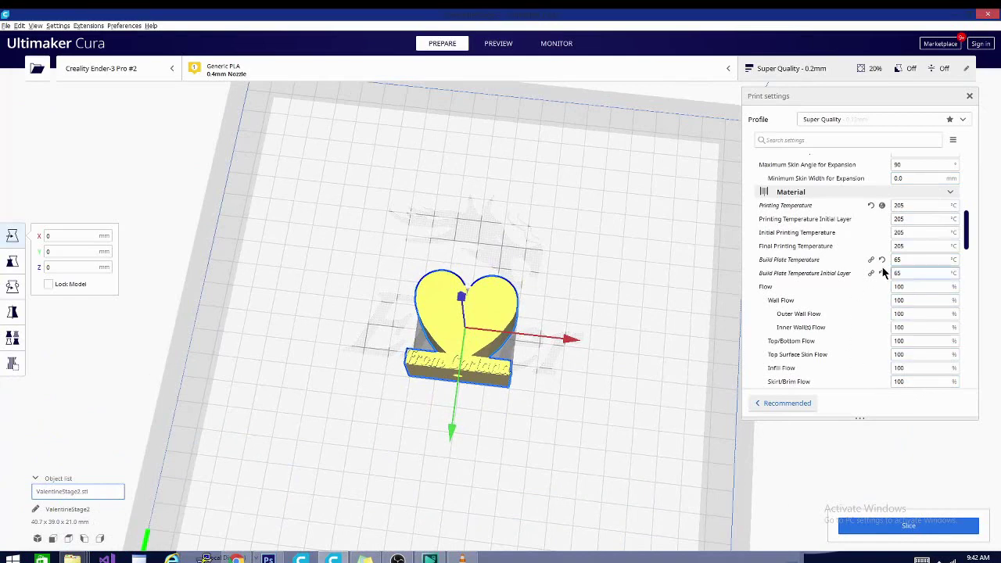
pyautogui.scroll(-3, 907, 305)
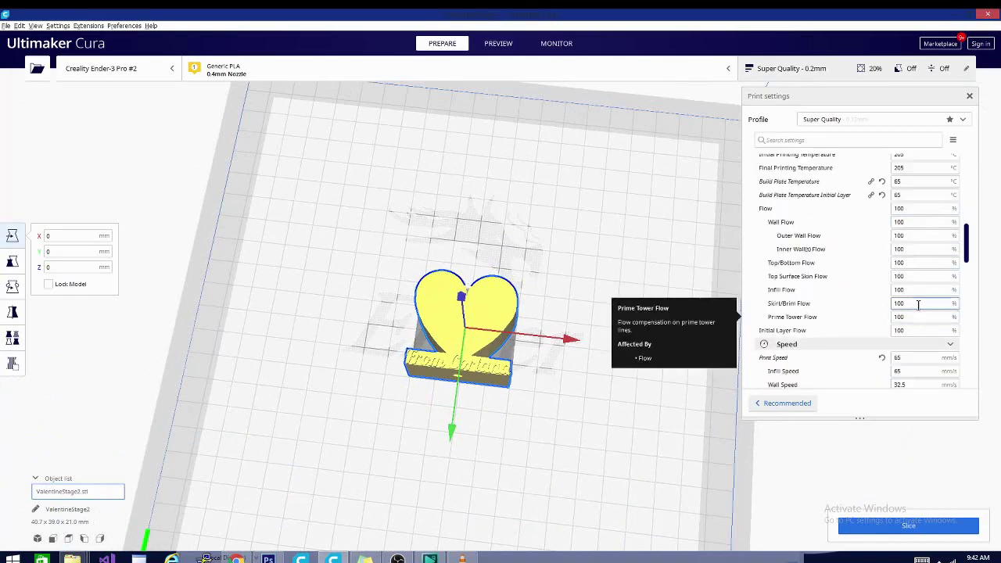
pyautogui.scroll(2, 923, 305)
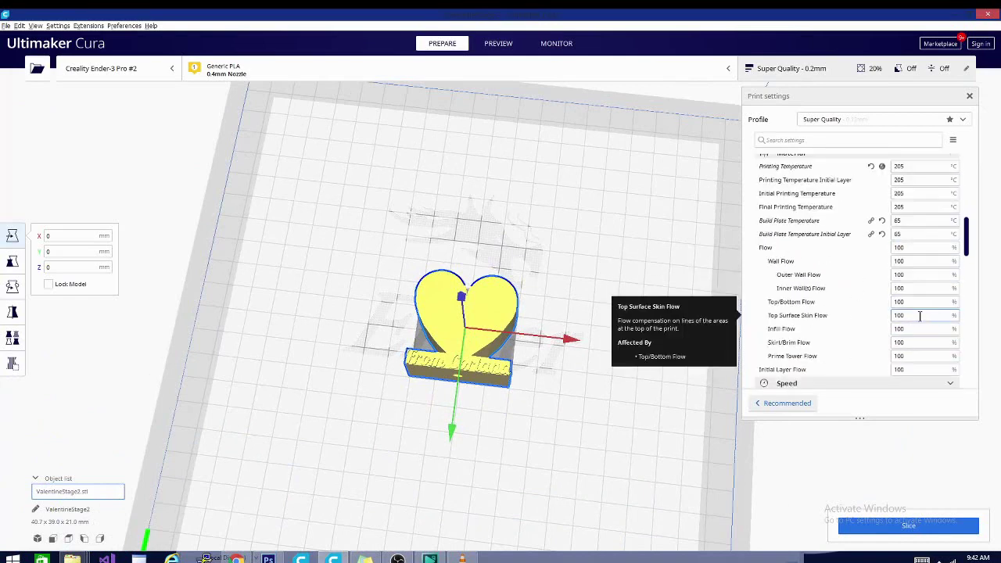
pyautogui.press('Escape')
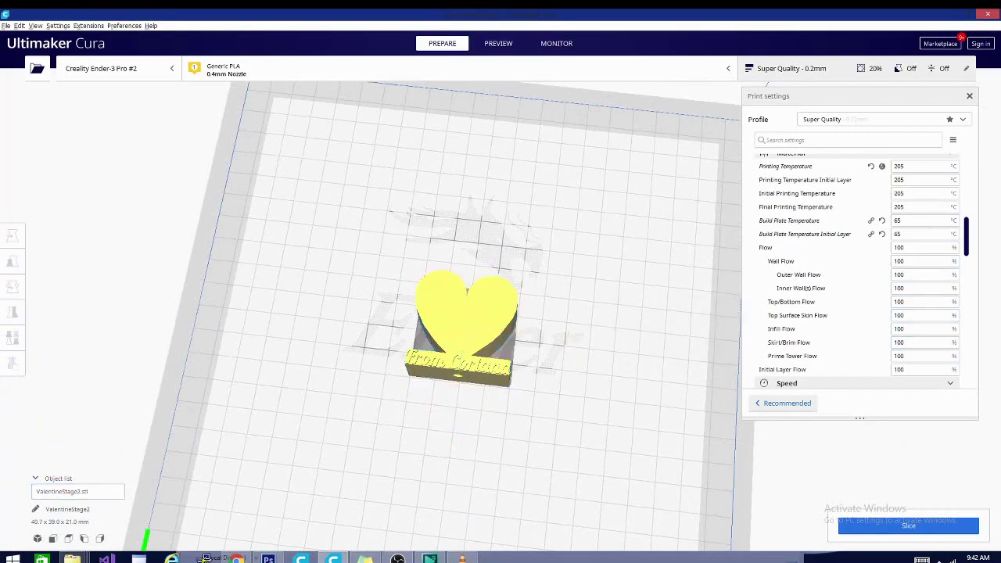
pyautogui.moveTo(425, 474); pyautogui.dragTo(443, 506, button='right')
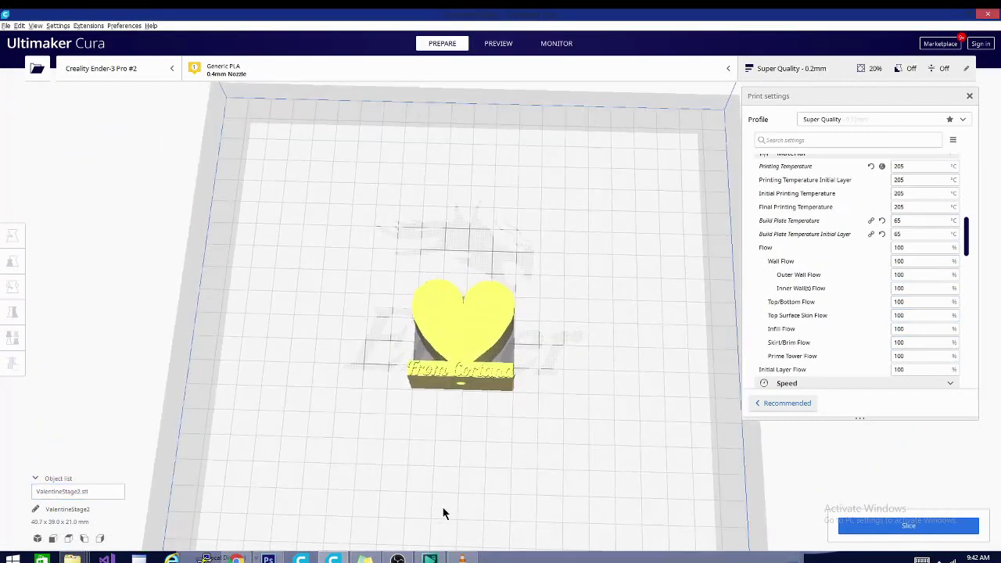